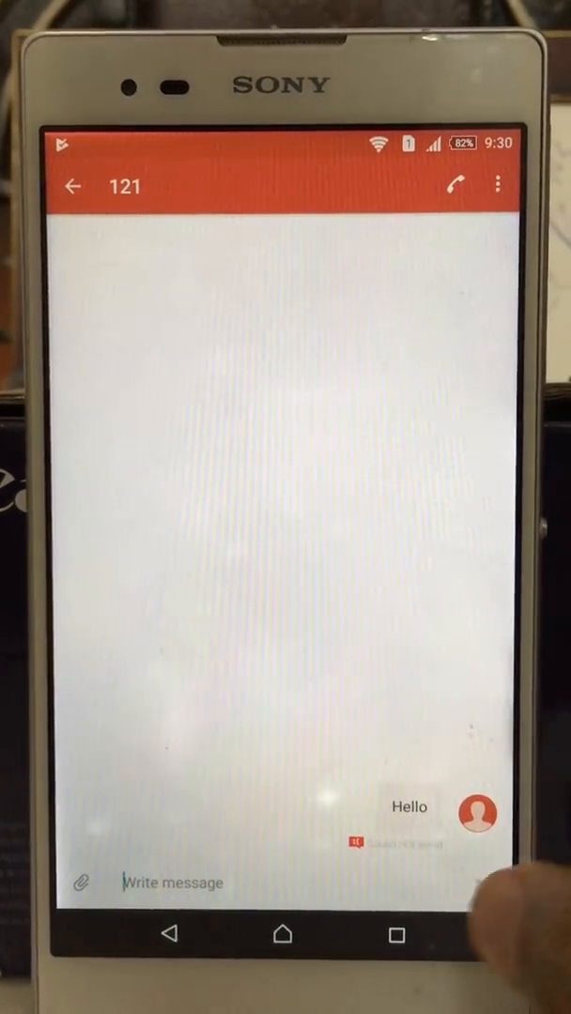
Step: Bring up the recent-apps overview from the failed Hello conversation with 121
left_click(393, 932)
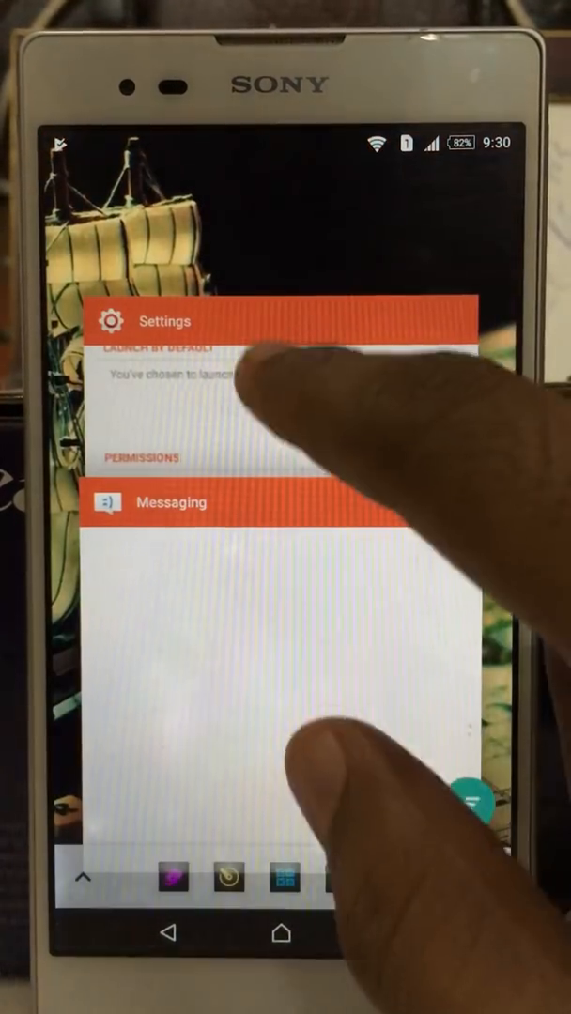
Step: Return to Settings and reach the Apps list, briefly viewing Android System WebView's details
left_click(340, 375)
left_click(167, 932)
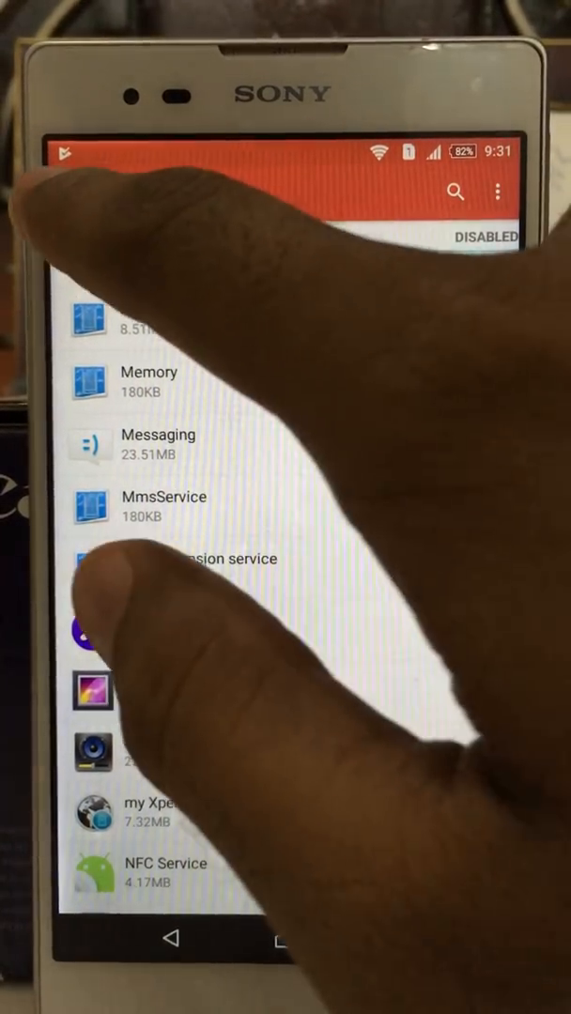
left_click(73, 189)
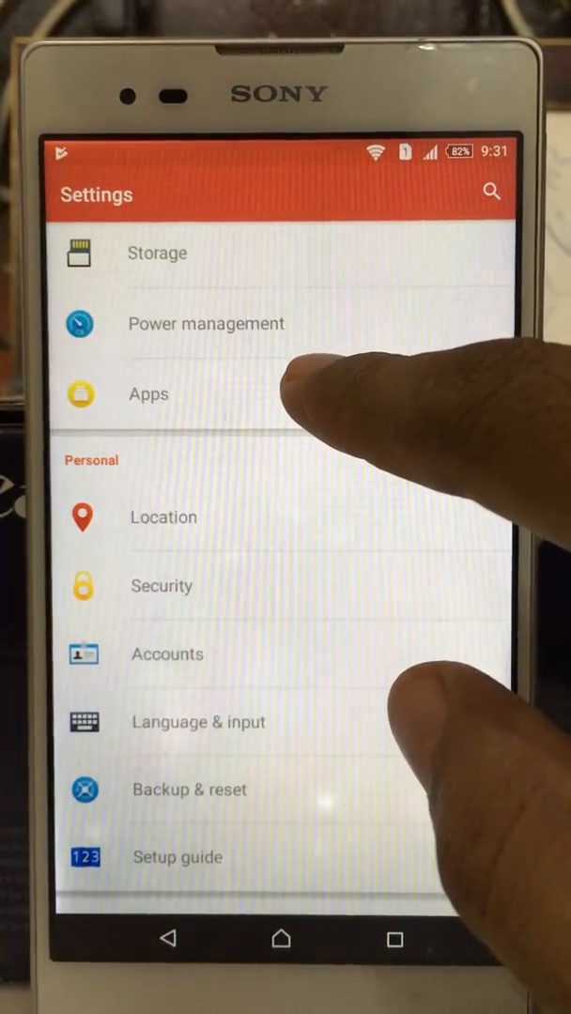
left_click(299, 392)
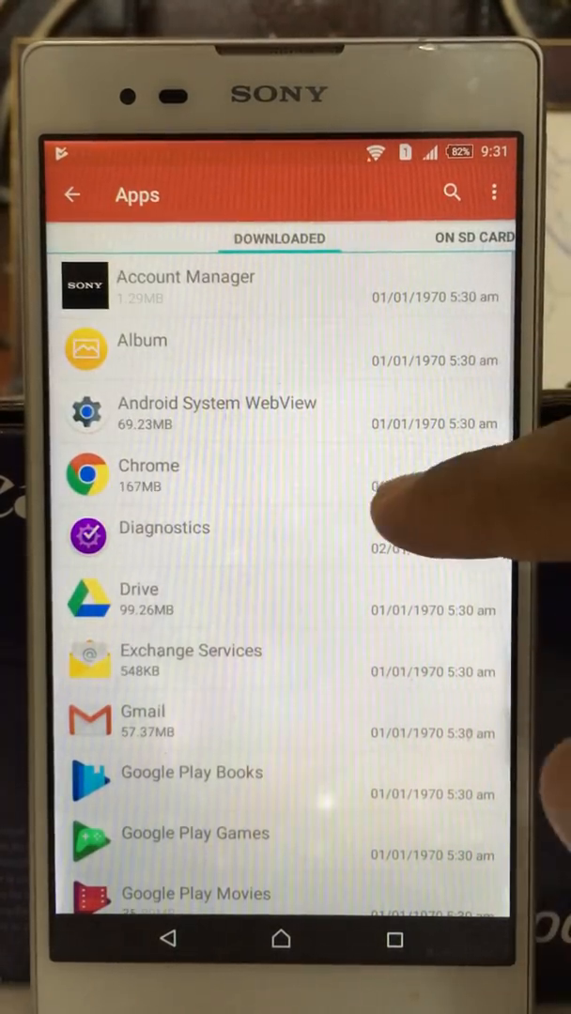
left_click(282, 411)
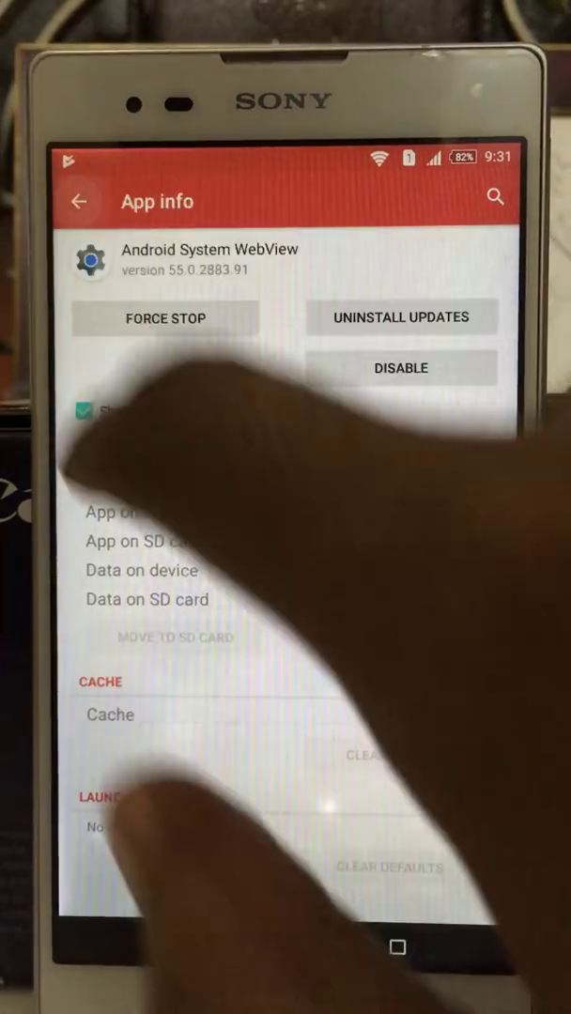
left_click(164, 944)
Step: Swipe to the ALL apps tab and open Messaging's App info page
left_click_drag(404, 610, 188, 611)
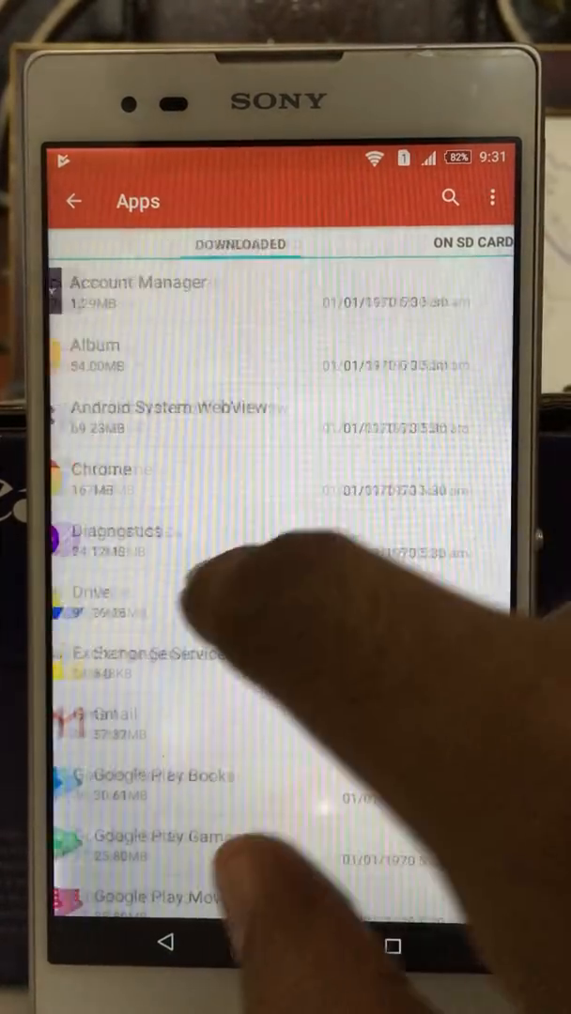
left_click_drag(310, 582, 169, 601)
left_click_drag(430, 588, 204, 679)
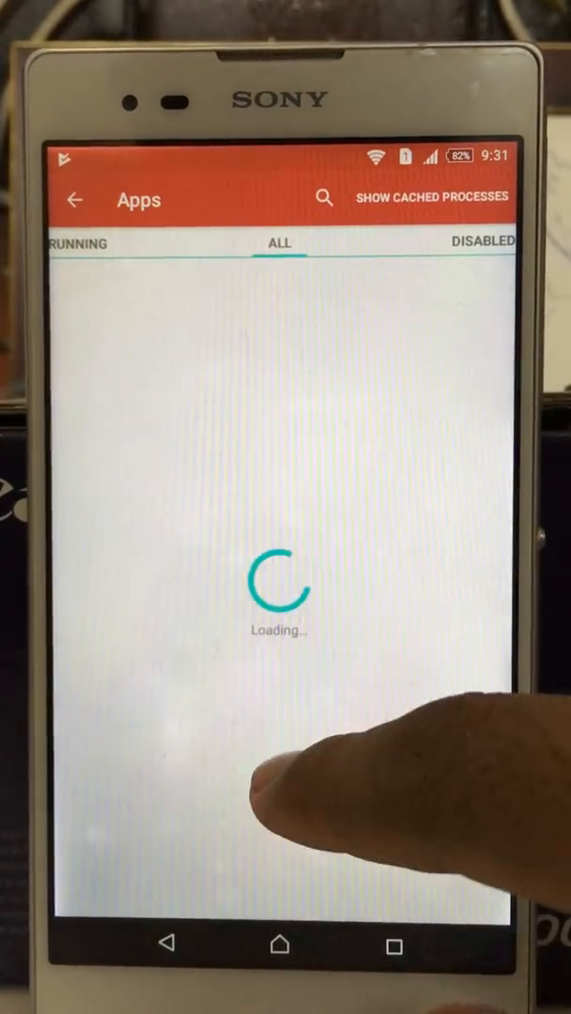
scroll(300, 751, "down", 10)
scroll(328, 657, "down", 10)
scroll(338, 620, "down", 10)
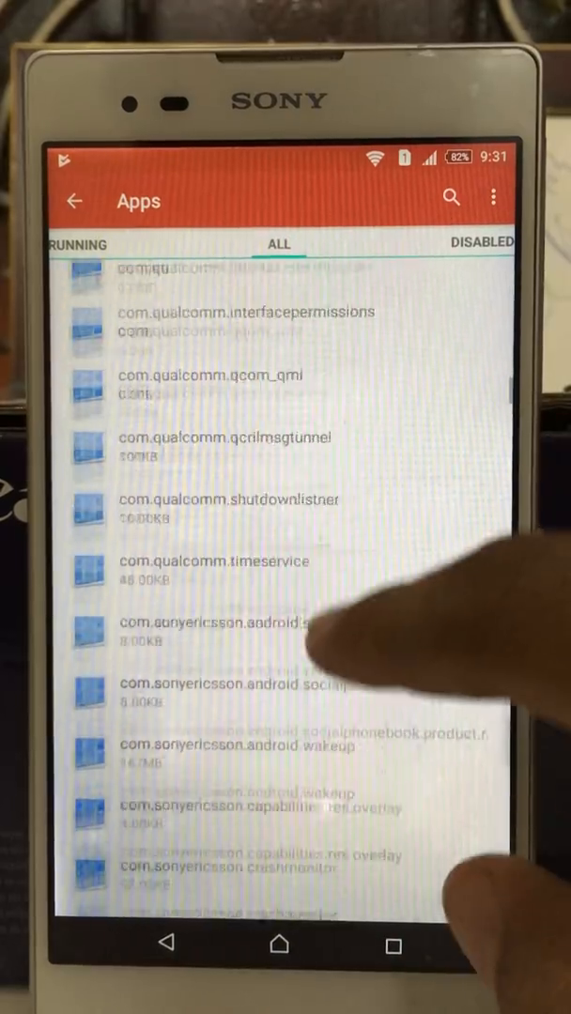
scroll(333, 648, "down", 5)
scroll(333, 657, "down", 10)
scroll(329, 610, "down", 10)
scroll(338, 601, "down", 10)
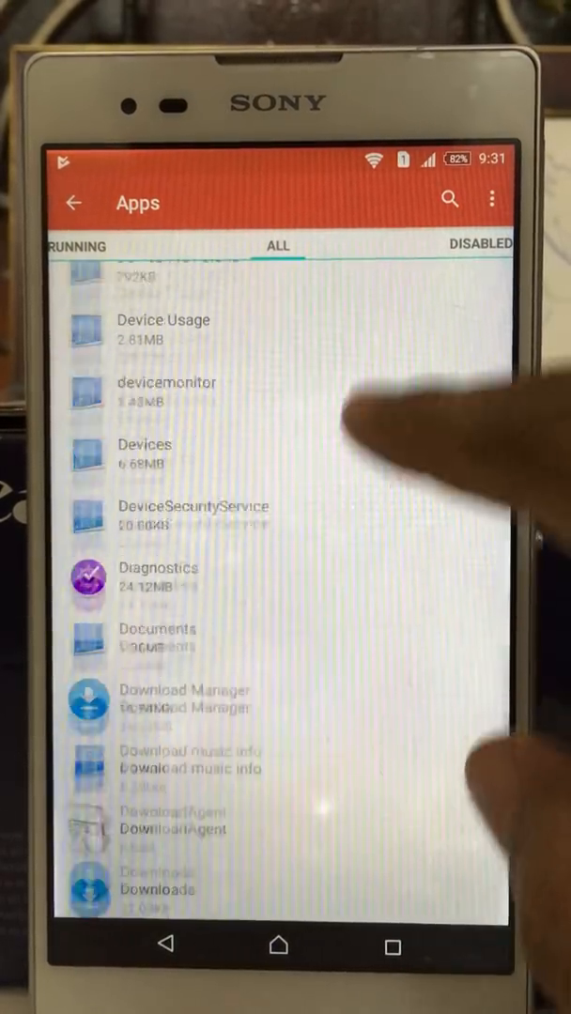
scroll(347, 620, "down", 5)
scroll(347, 619, "down", 10)
scroll(338, 657, "down", 10)
scroll(319, 676, "down", 10)
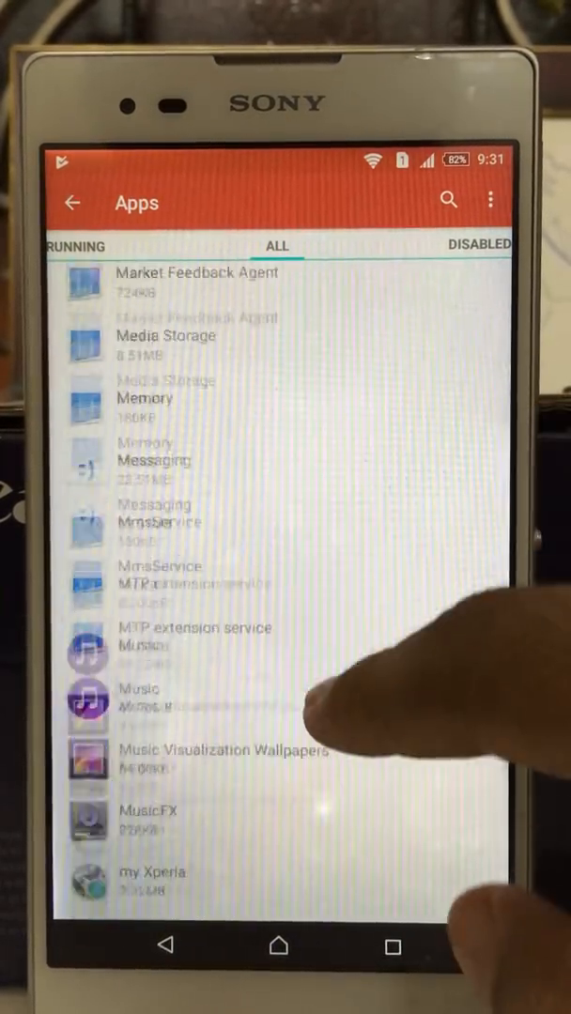
scroll(329, 610, "up", 5)
scroll(319, 657, "up", 3)
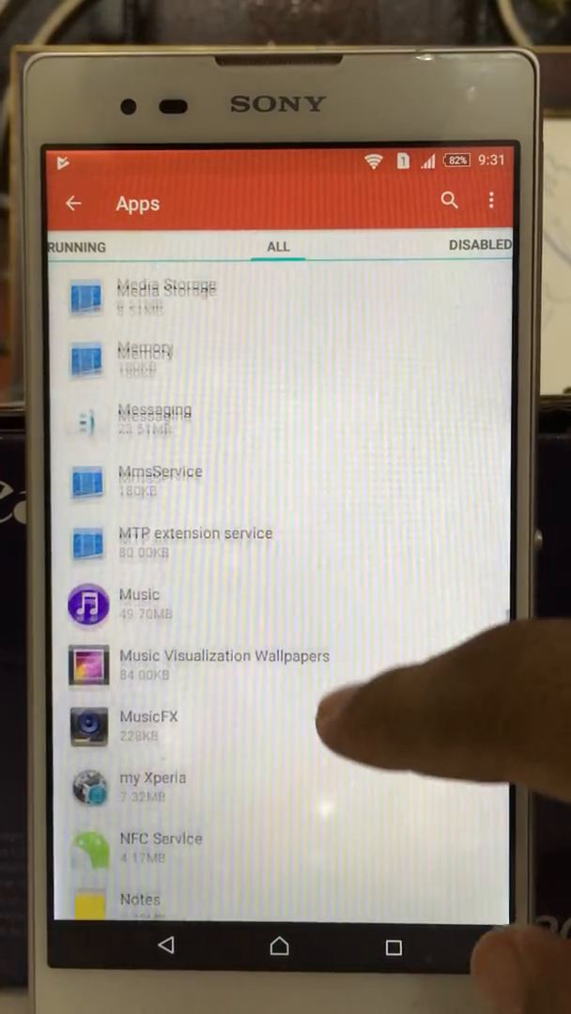
scroll(282, 526, "up", 1)
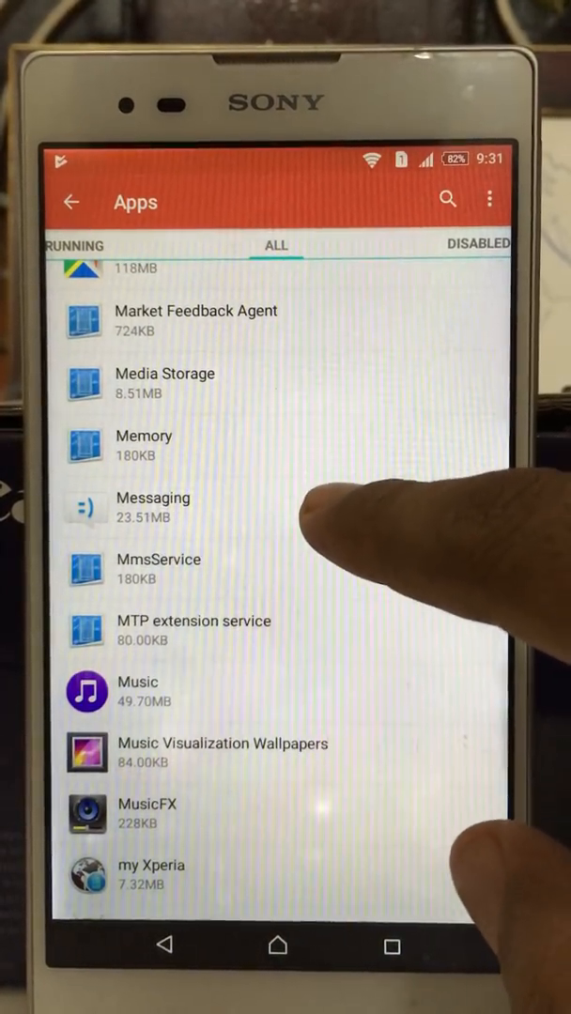
left_click(309, 507)
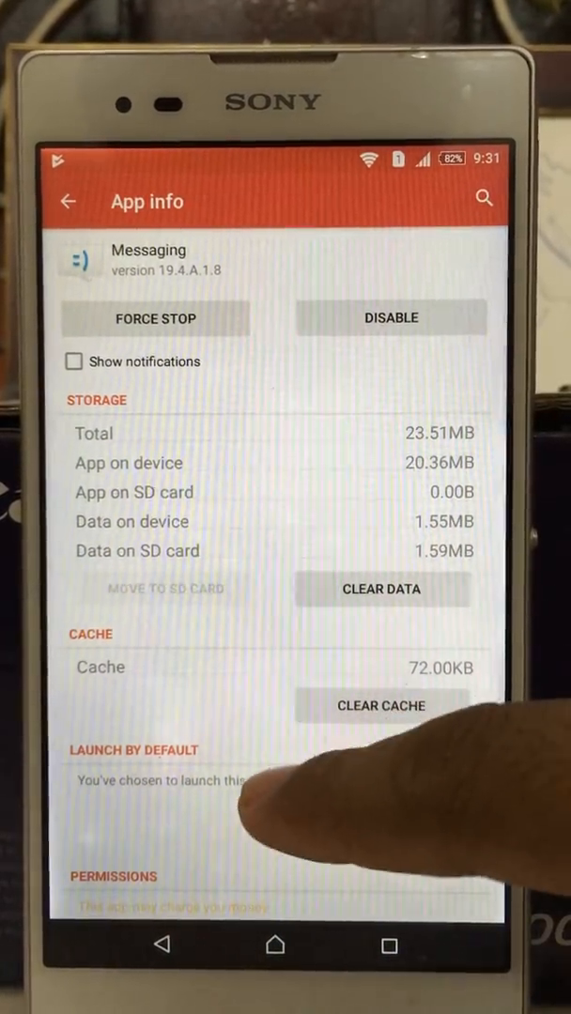
scroll(282, 704, "down", 5)
scroll(329, 657, "down", 3)
scroll(329, 713, "up", 1)
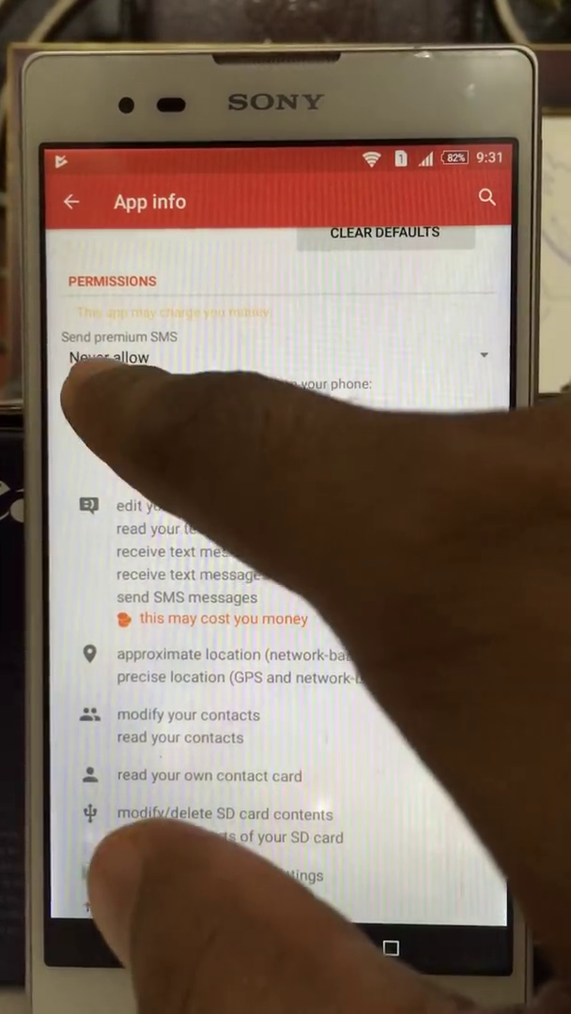
Step: Read the 'directly call phone numbers' permission explanation and dismiss it
left_click(113, 431)
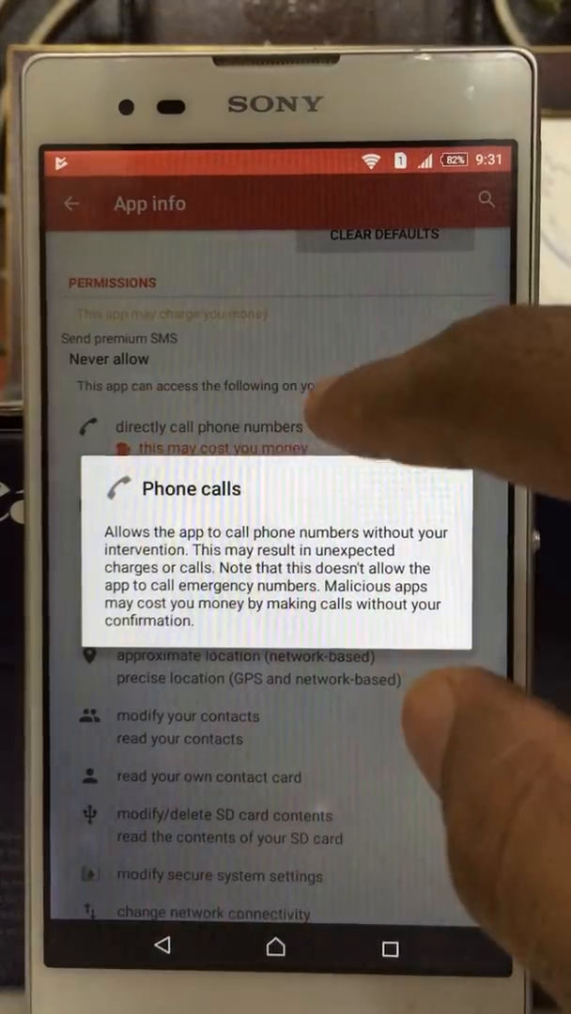
left_click(310, 413)
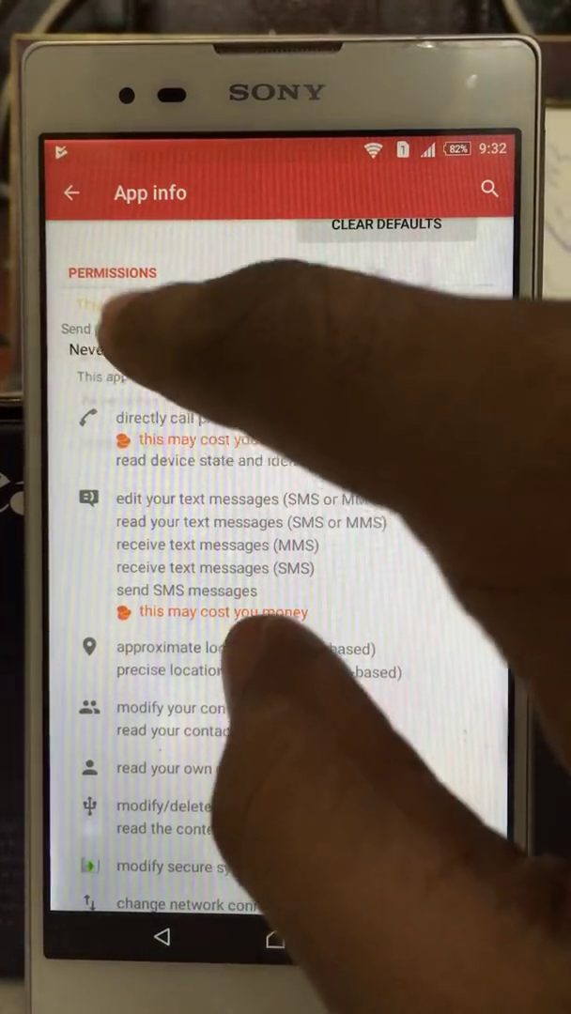
Step: Set Messaging's Send premium SMS permission to Ask and return to the apps list
left_click(112, 349)
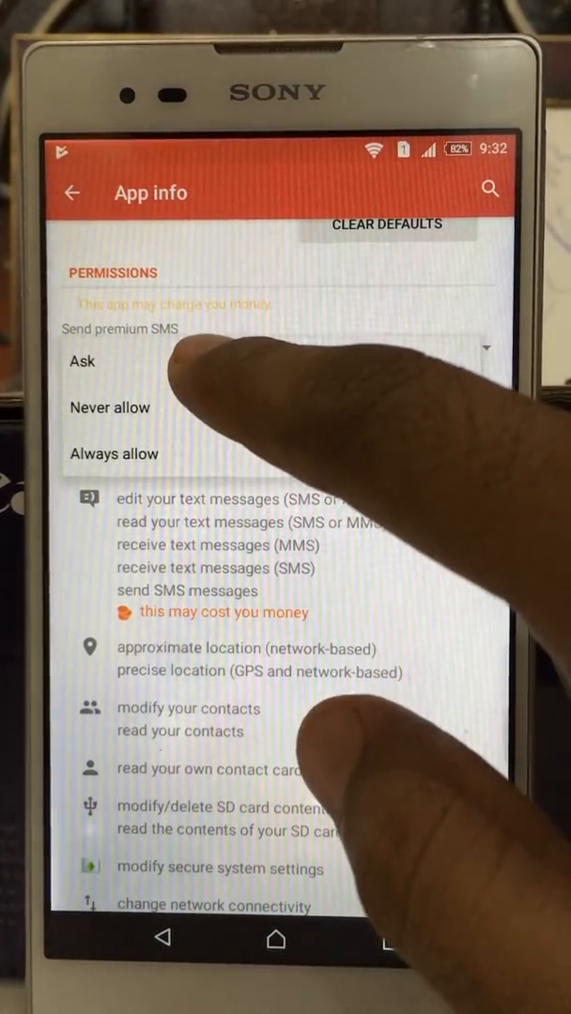
left_click(197, 360)
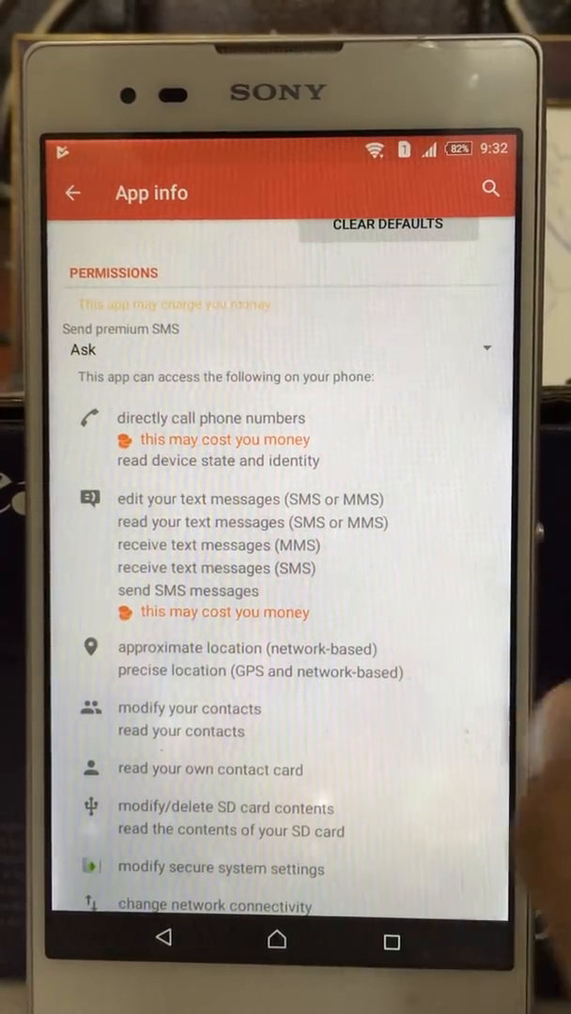
left_click(162, 937)
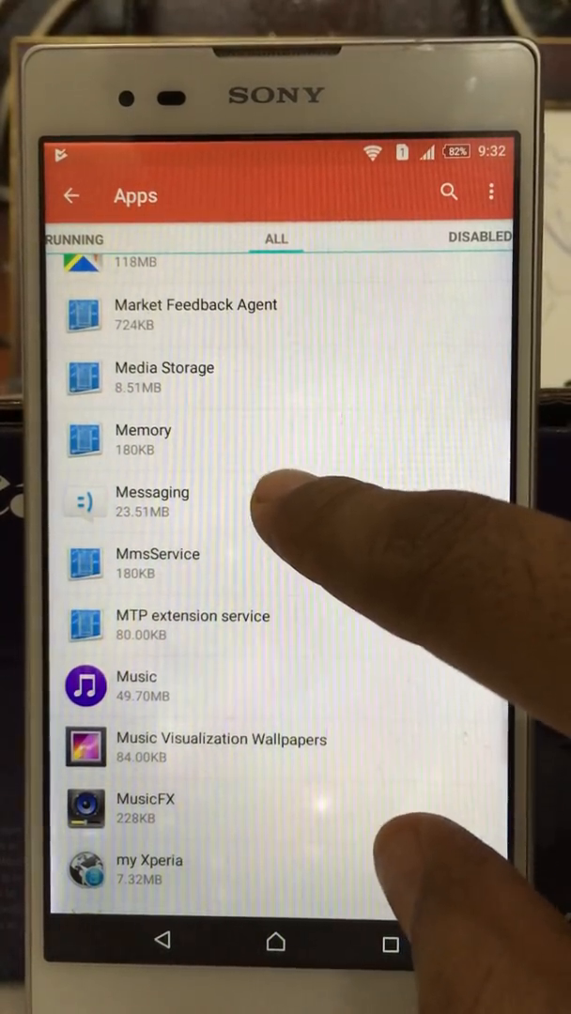
Step: Reopen Messaging's App info to verify the Ask setting, then bring up recent apps
left_click(261, 498)
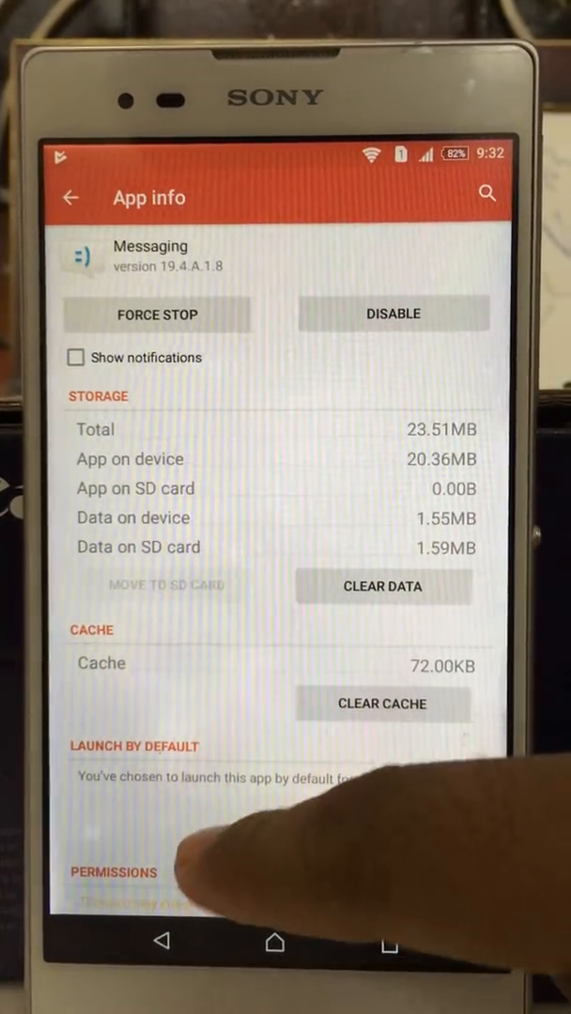
left_click_drag(203, 860, 338, 248)
left_click_drag(294, 374, 262, 779)
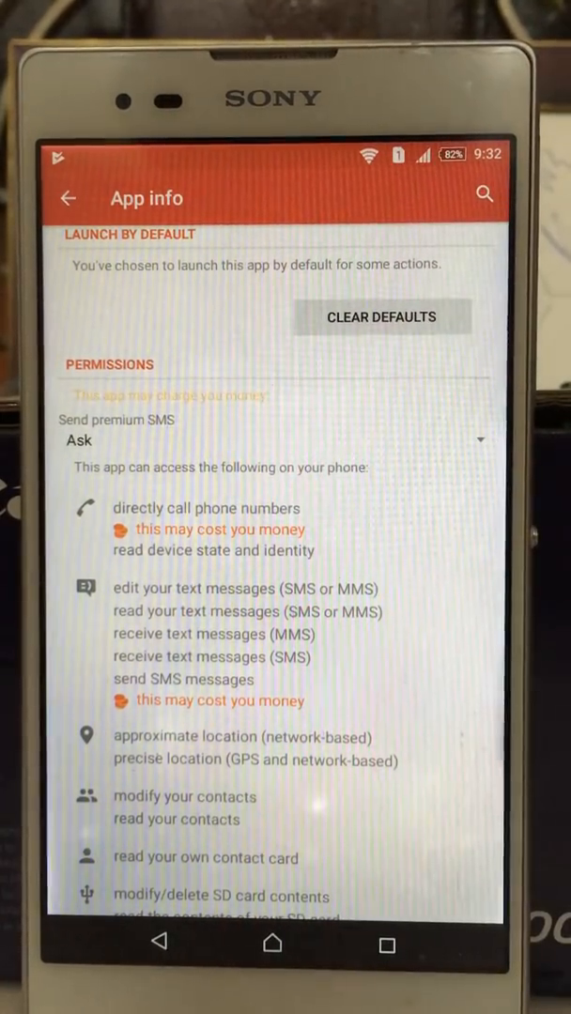
left_click(386, 943)
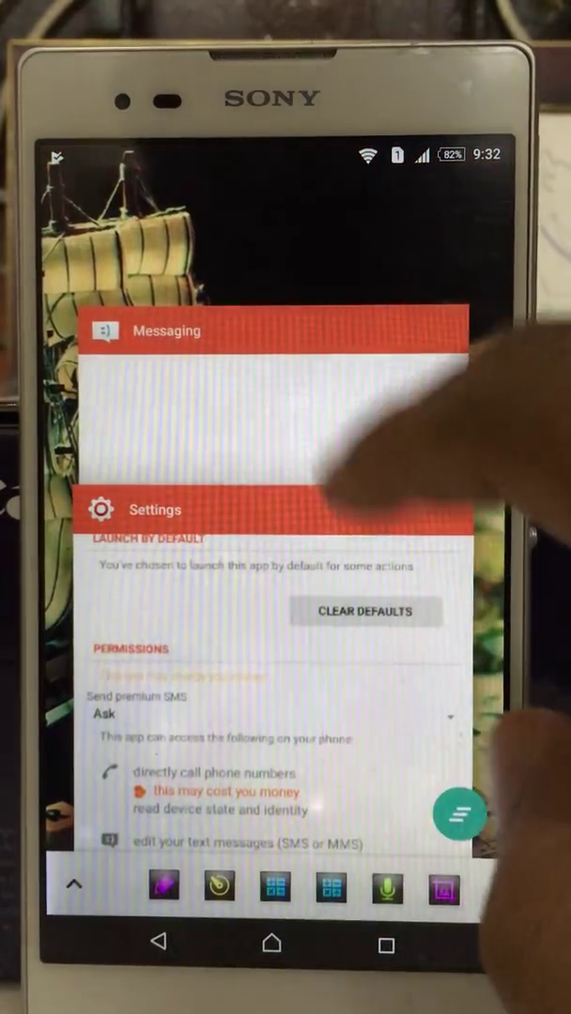
Step: Send a new Hello to 121 and allow the possibly charged message in the prompt
left_click(376, 395)
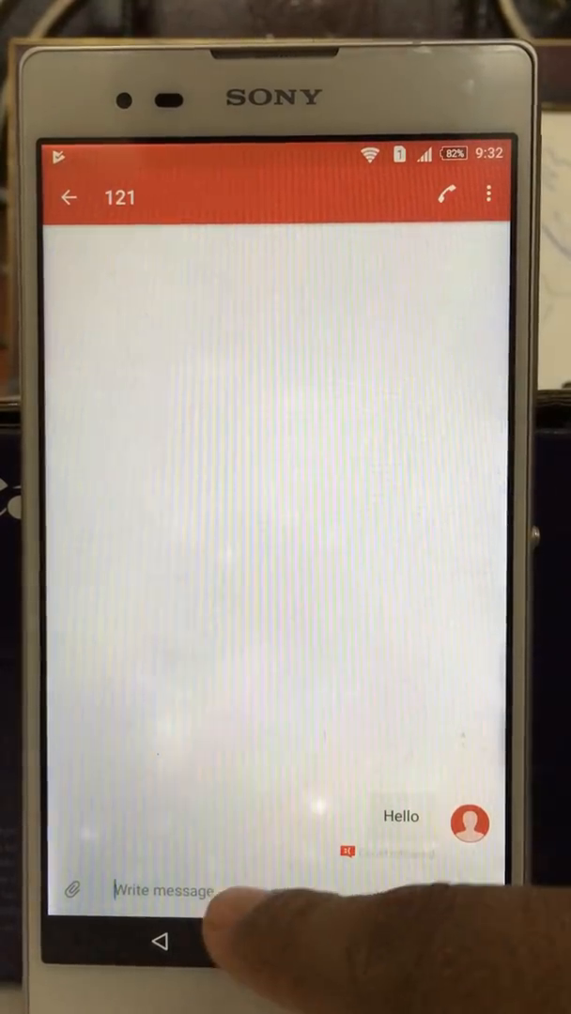
left_click(226, 890)
type("H")
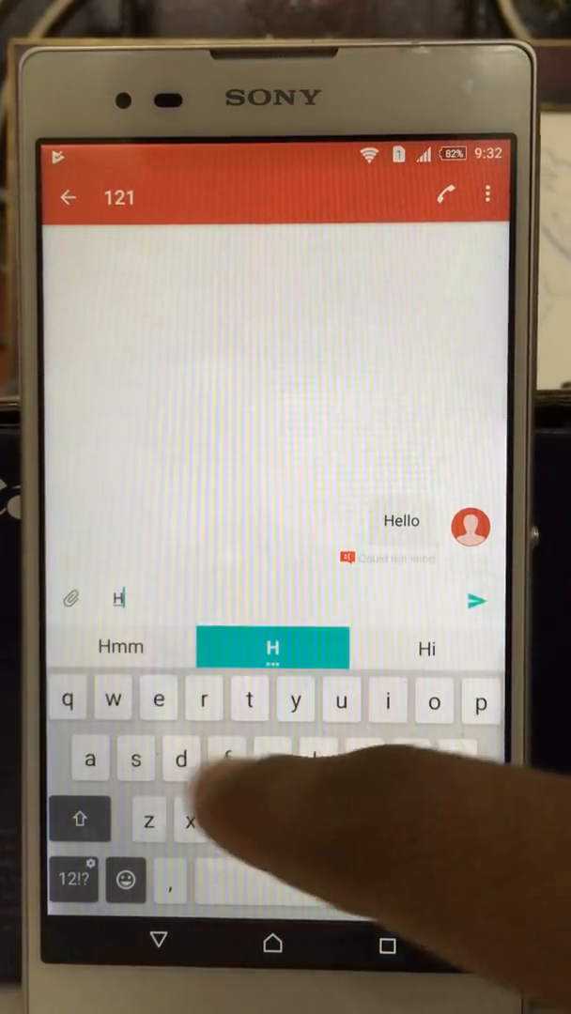
type("ell")
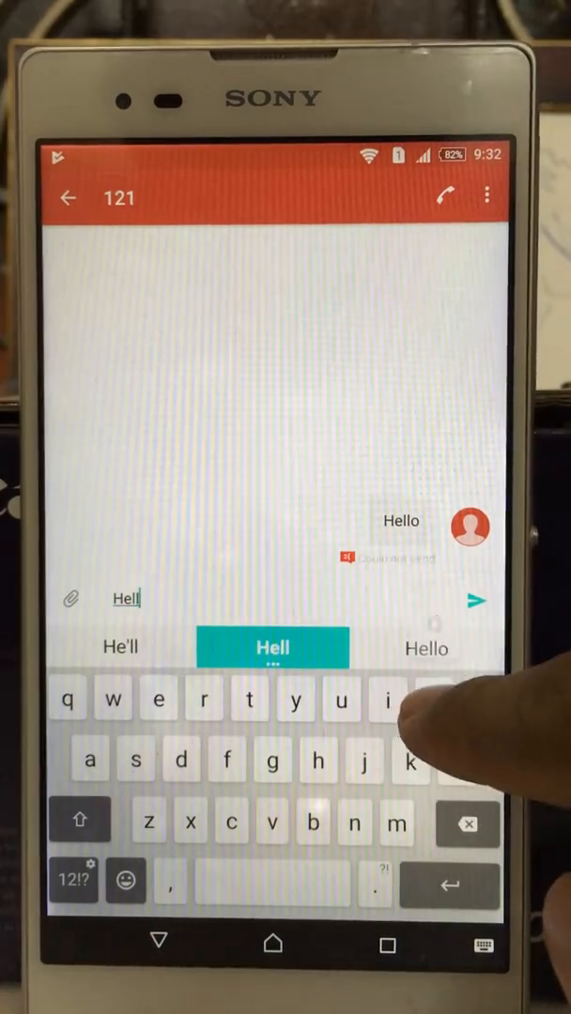
type("o")
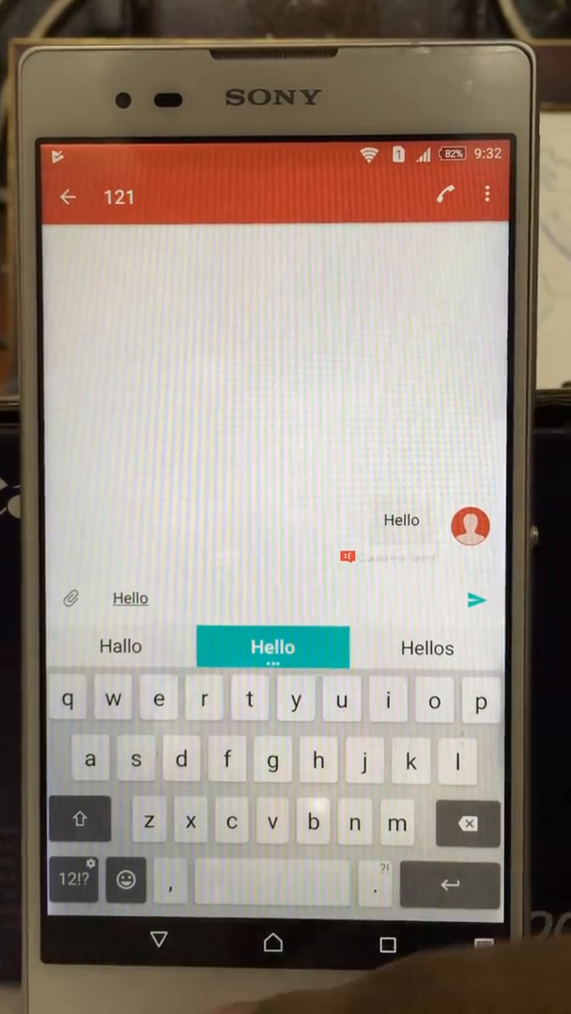
left_click(160, 939)
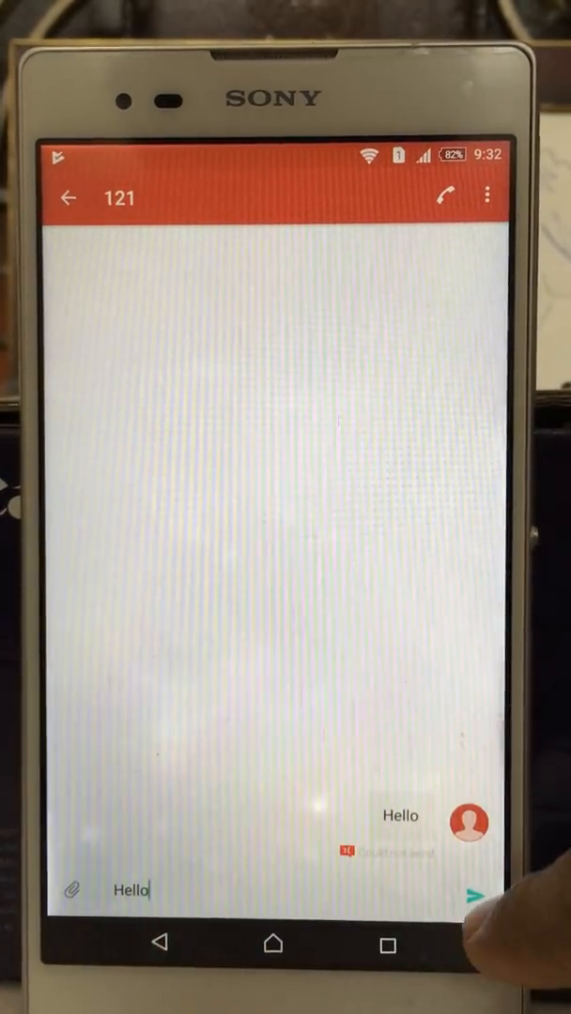
left_click(474, 891)
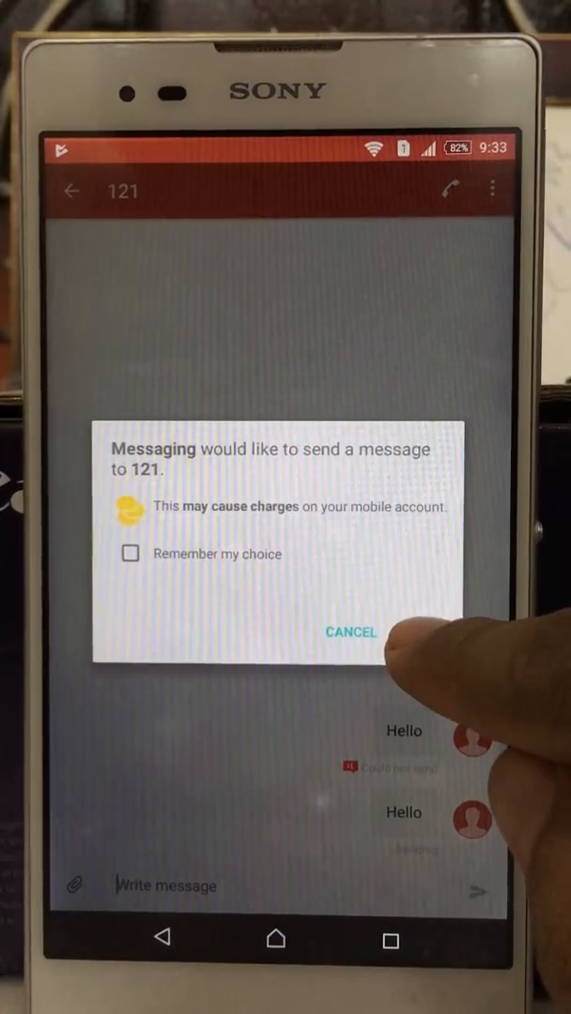
left_click(421, 632)
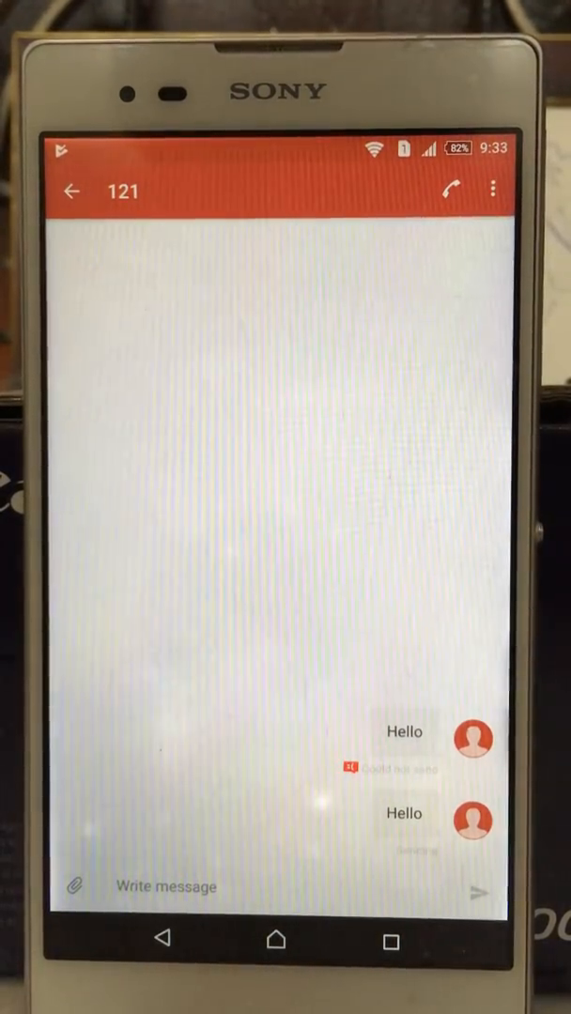